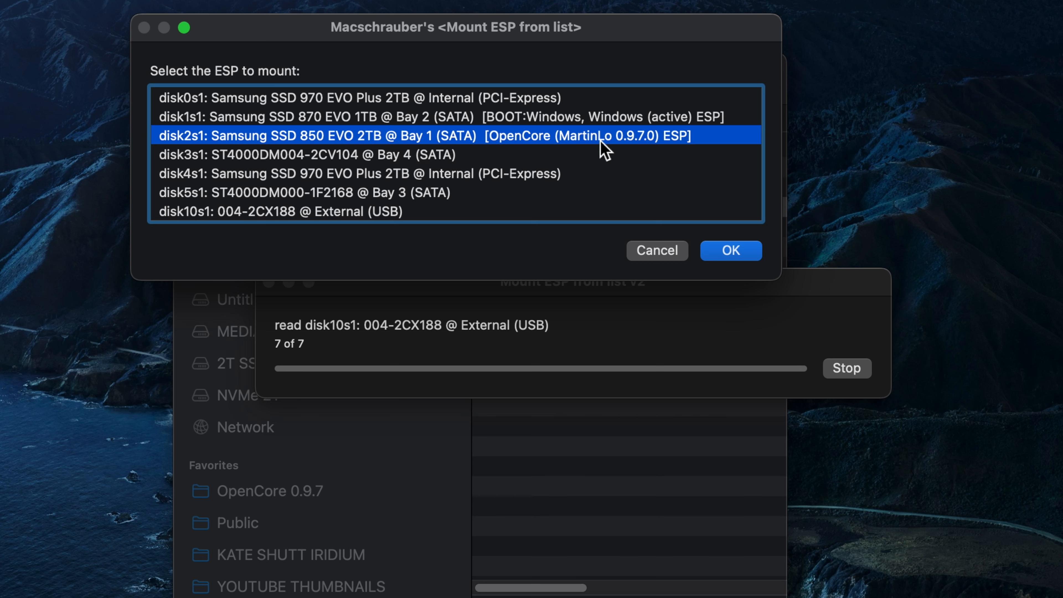
Mount the OpenCore ESP on disk2s1 (Samsung SSD 850 EVO 2TB) and open its EFI/OC folder
{"action": "left_click", "coordinate": [745, 247]}
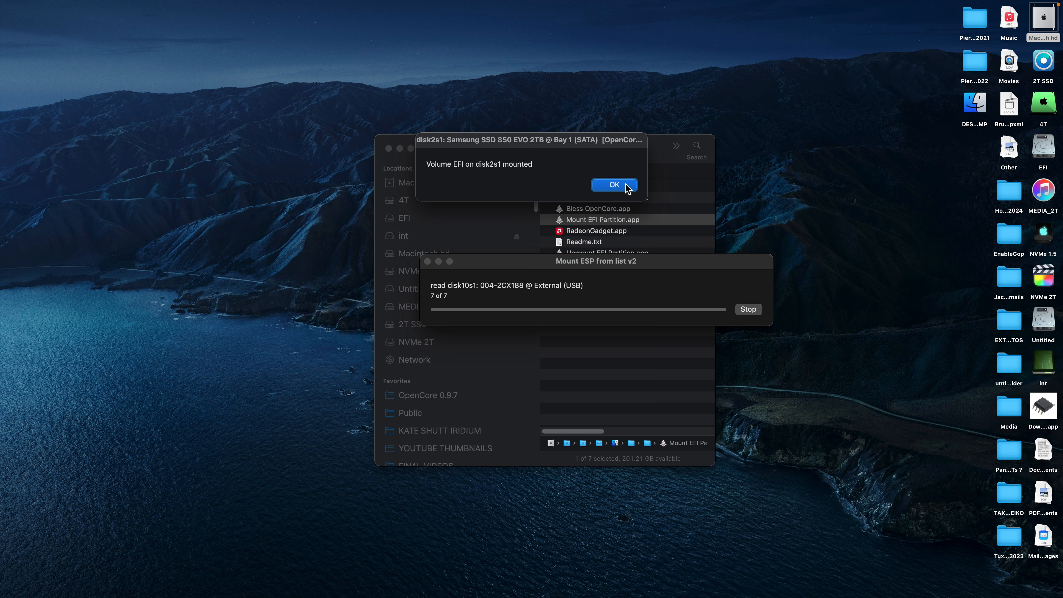
{"action": "left_click", "coordinate": [626, 186]}
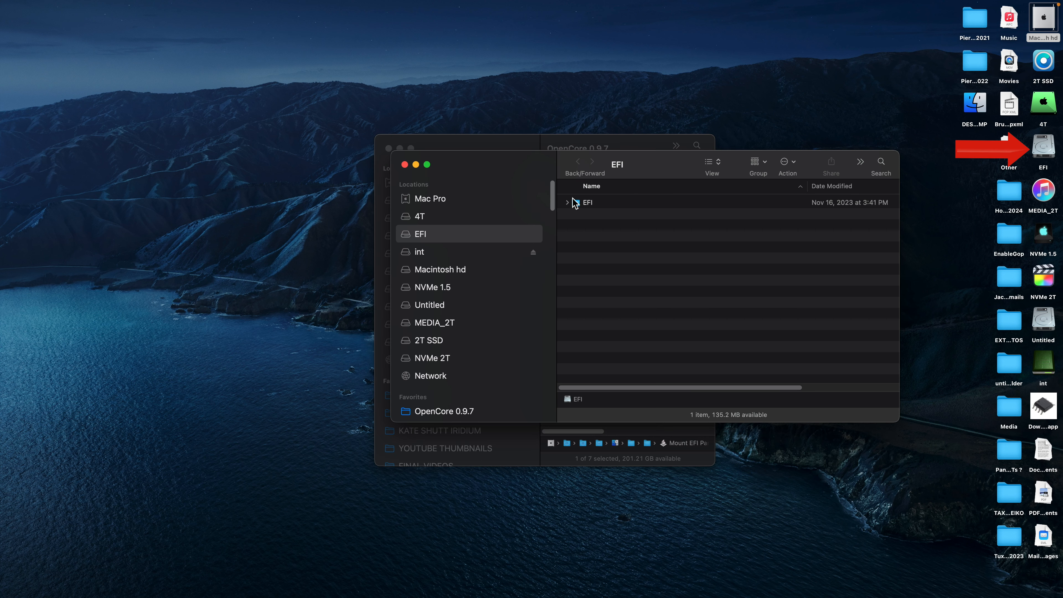
{"action": "double_click", "coordinate": [584, 204]}
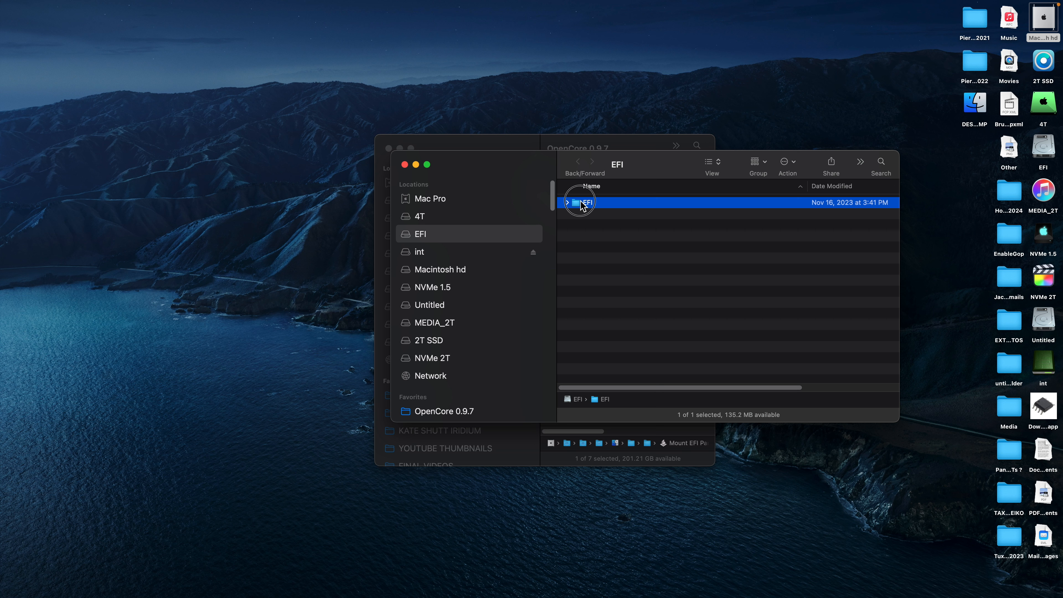
{"action": "left_click", "coordinate": [585, 216]}
{"action": "double_click", "coordinate": [585, 216]}
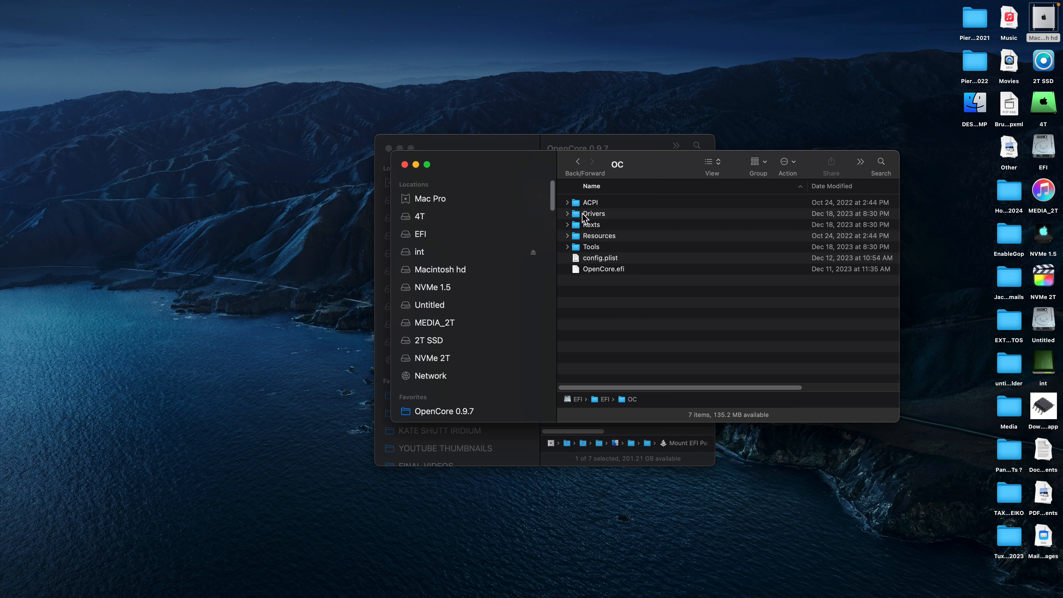
Open config.plist from the OC folder, allowing the blocked file to open anyway through Security & Privacy
{"action": "left_click", "coordinate": [579, 261]}
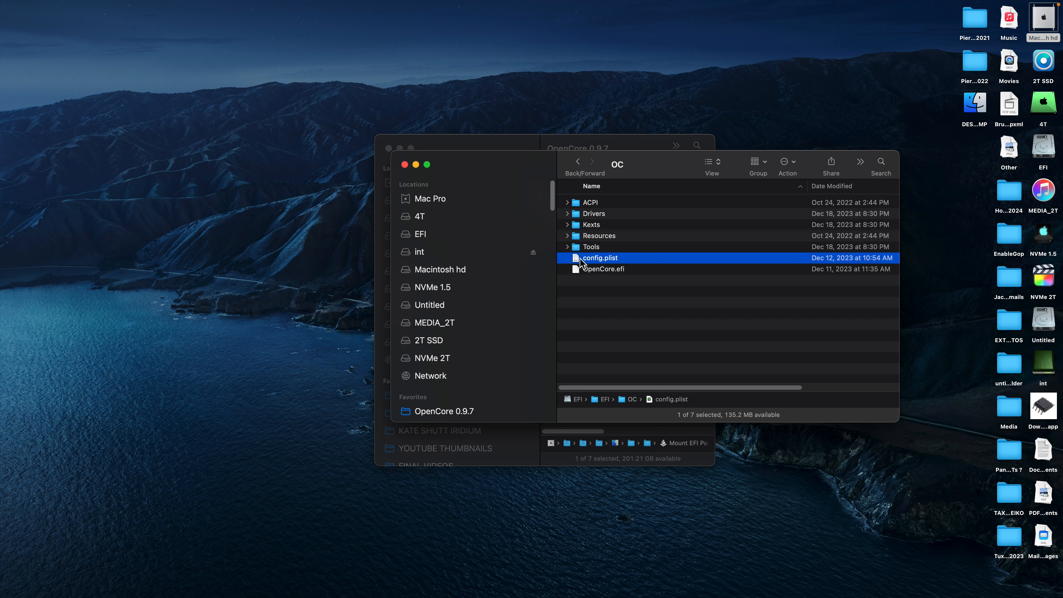
{"action": "double_click", "coordinate": [580, 260]}
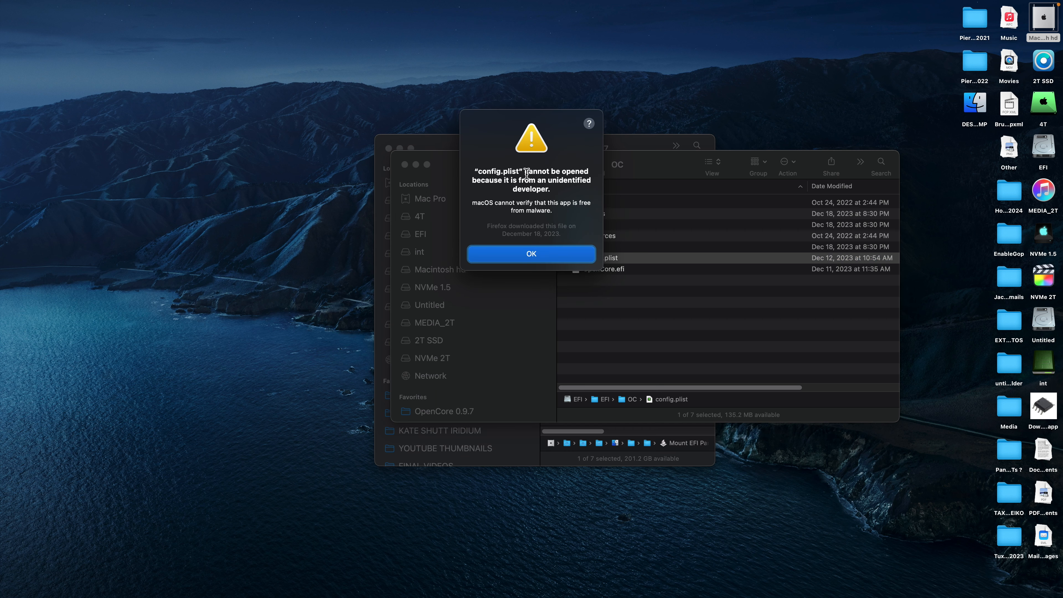
{"action": "left_click", "coordinate": [536, 256]}
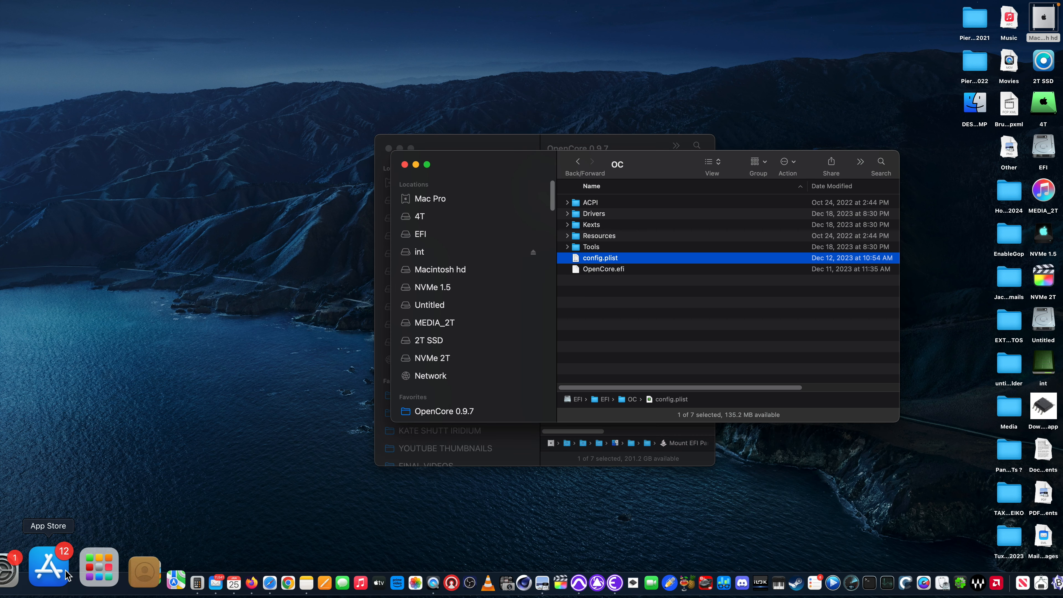
{"action": "left_click", "coordinate": [28, 571]}
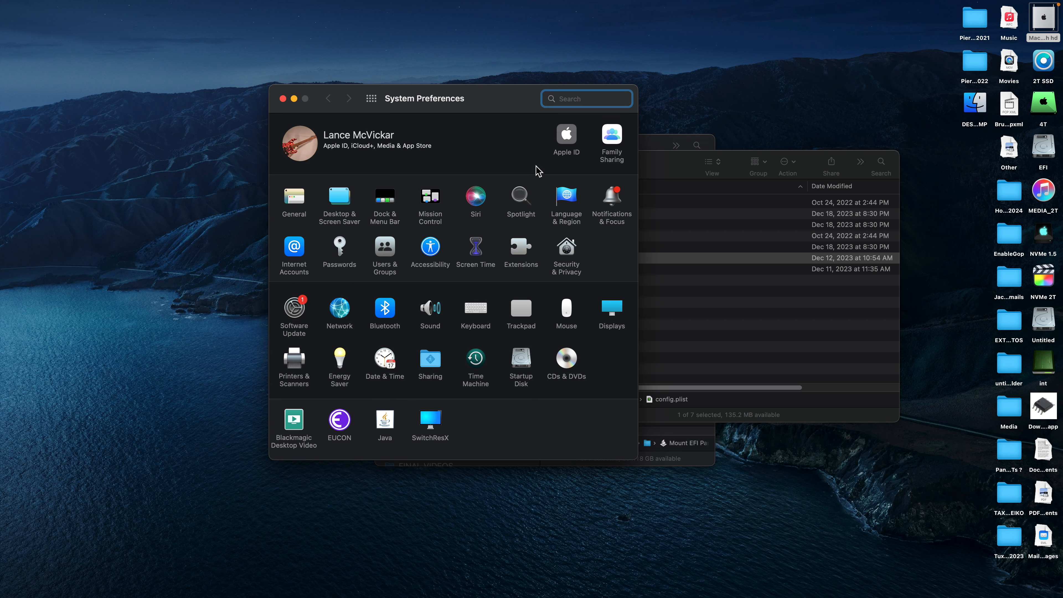
{"action": "left_click", "coordinate": [568, 256]}
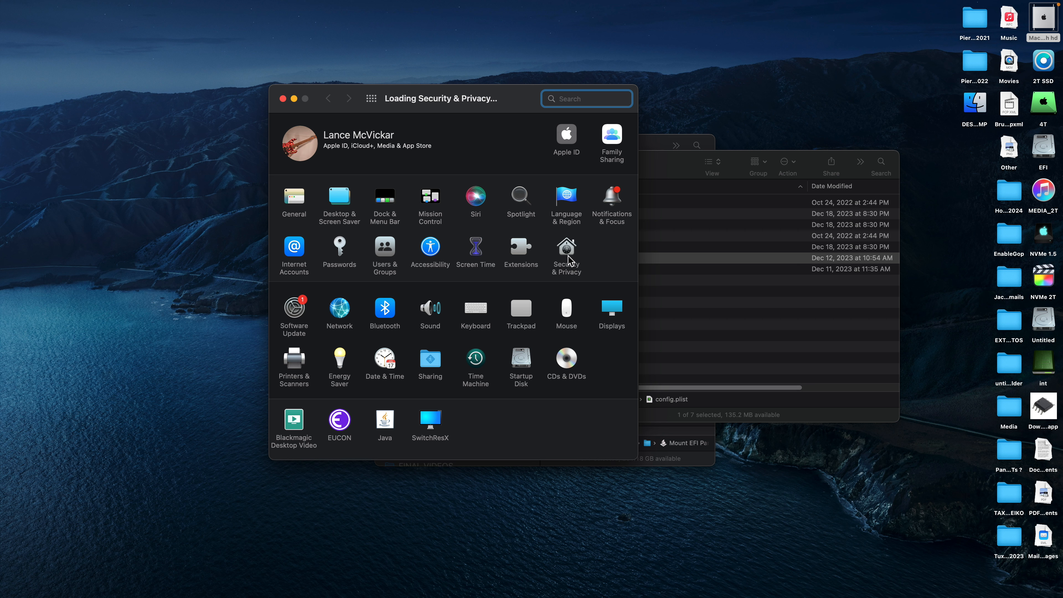
{"action": "left_click", "coordinate": [595, 318]}
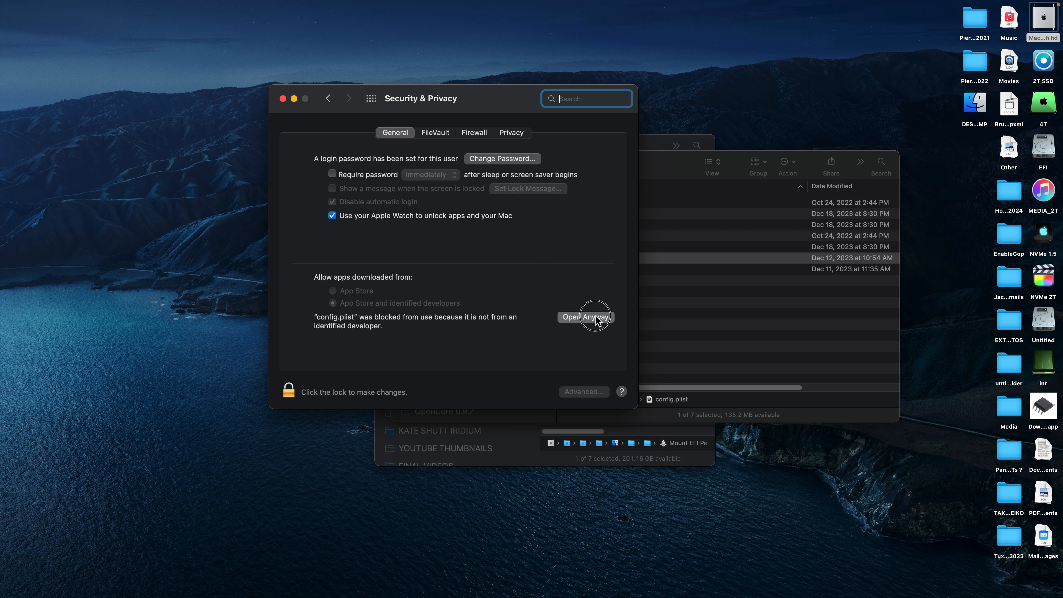
{"action": "left_click", "coordinate": [508, 272]}
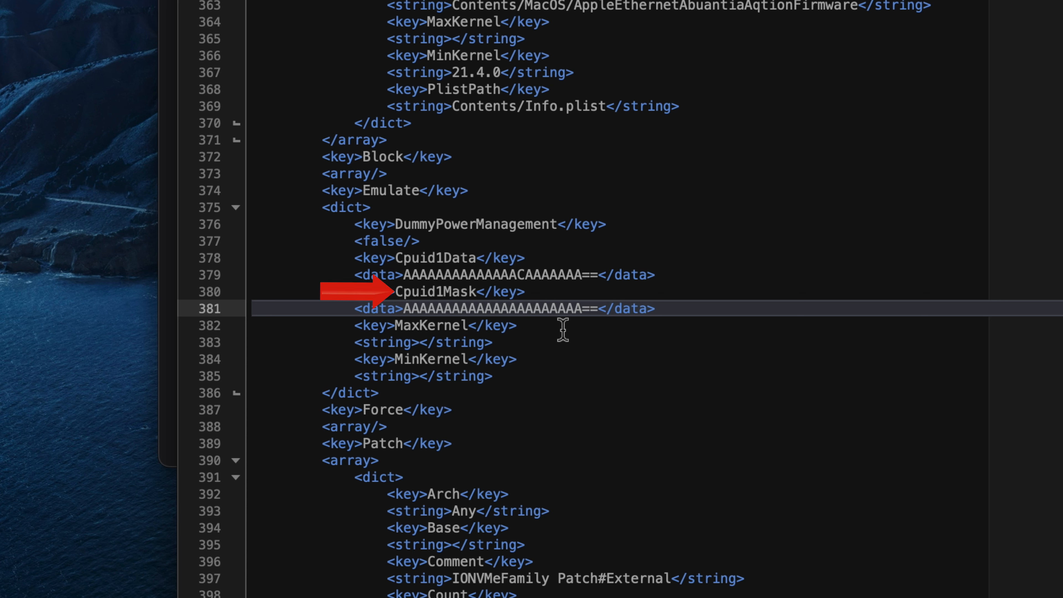
Set the Cpuid1Mask data value under Emulate in config.plist to AAAAAAAAAAAAAACAAAAAAA==
{"action": "key", "text": "BackSpace"}
{"action": "type", "text": "C"}
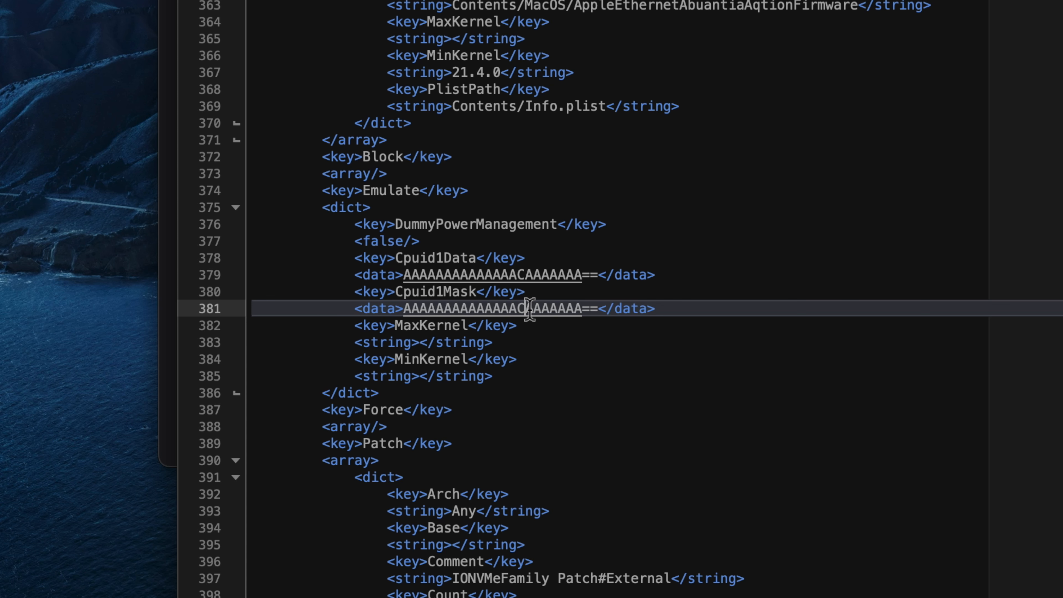
{"action": "left_click", "coordinate": [340, 257]}
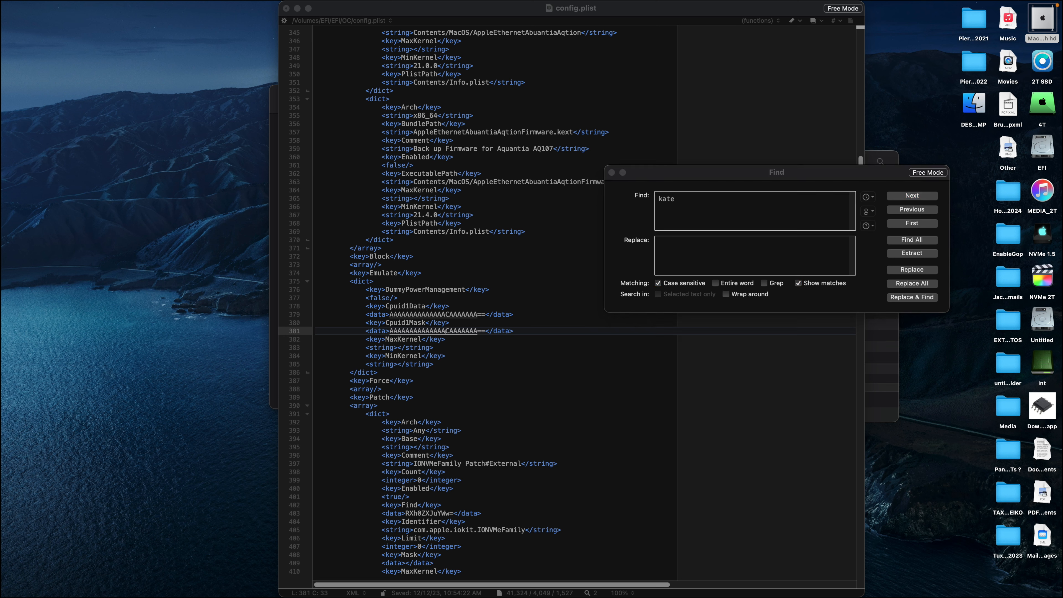
Find the UpdateSMBIOS key in config.plist and set its value to false, and restart the Mac
{"action": "left_click", "coordinate": [697, 197]}
{"action": "type", "text": "UpdateSMBIOS"}
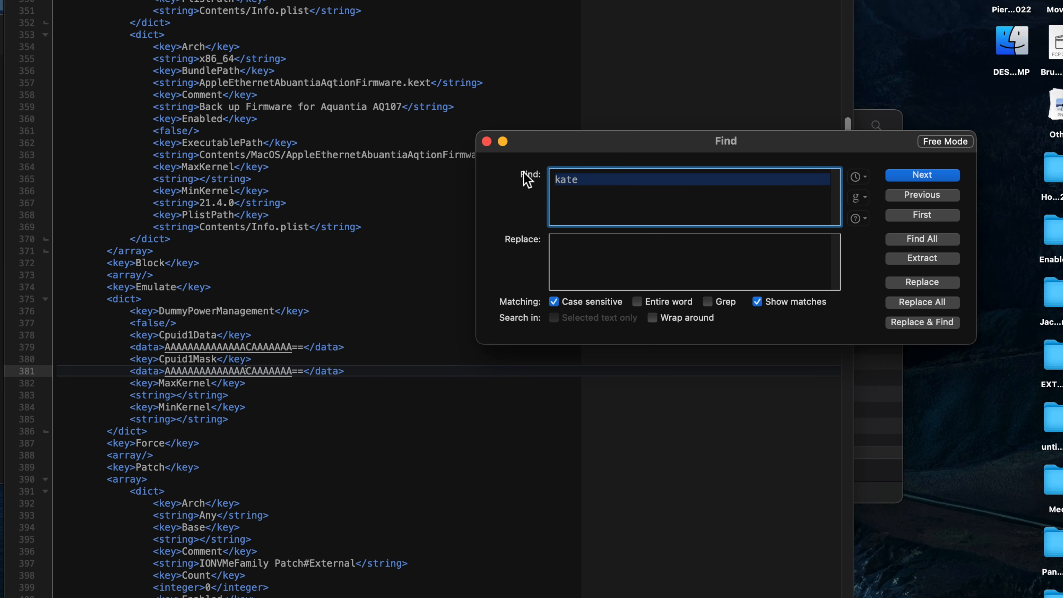
{"action": "left_click", "coordinate": [934, 175]}
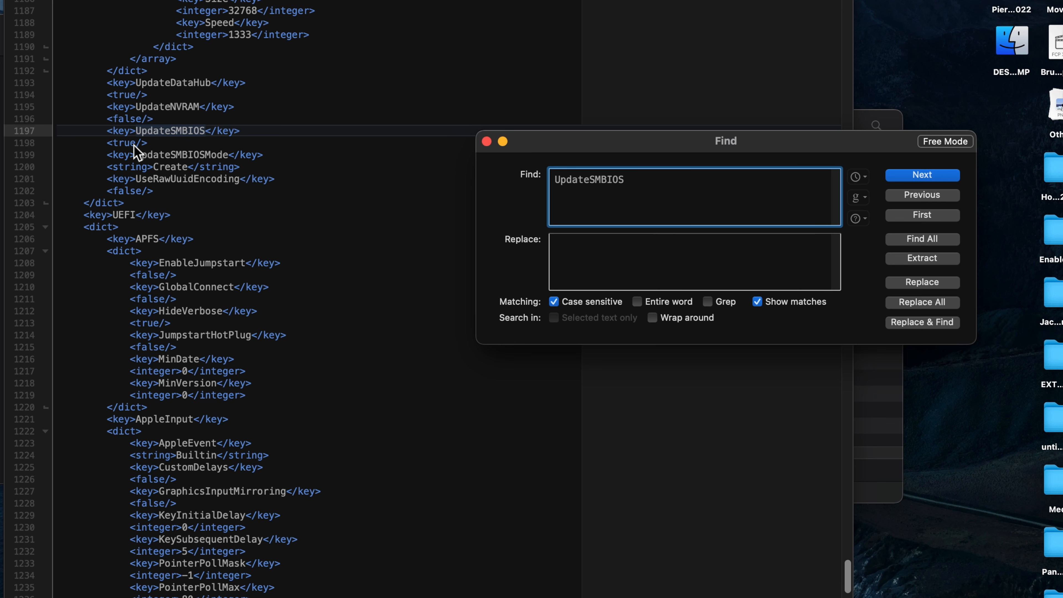
{"action": "left_click", "coordinate": [129, 147]}
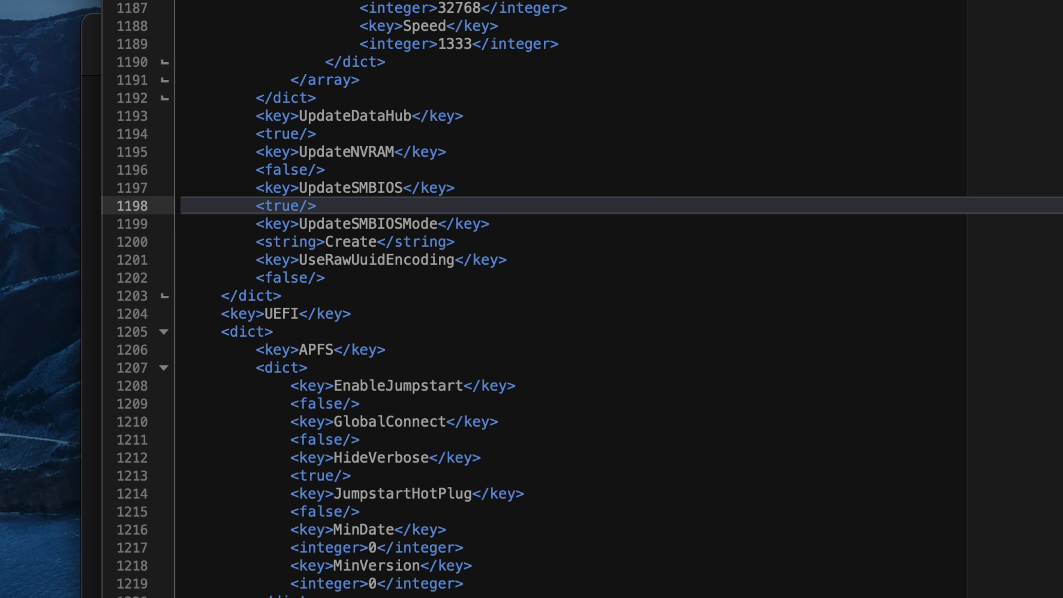
{"action": "key", "text": "BackSpace"}
{"action": "key", "text": "BackSpace"}
{"action": "key", "text": "BackSpace"}
{"action": "key", "text": "BackSpace"}
{"action": "type", "text": "false"}
{"action": "left_click", "coordinate": [70, 6]}
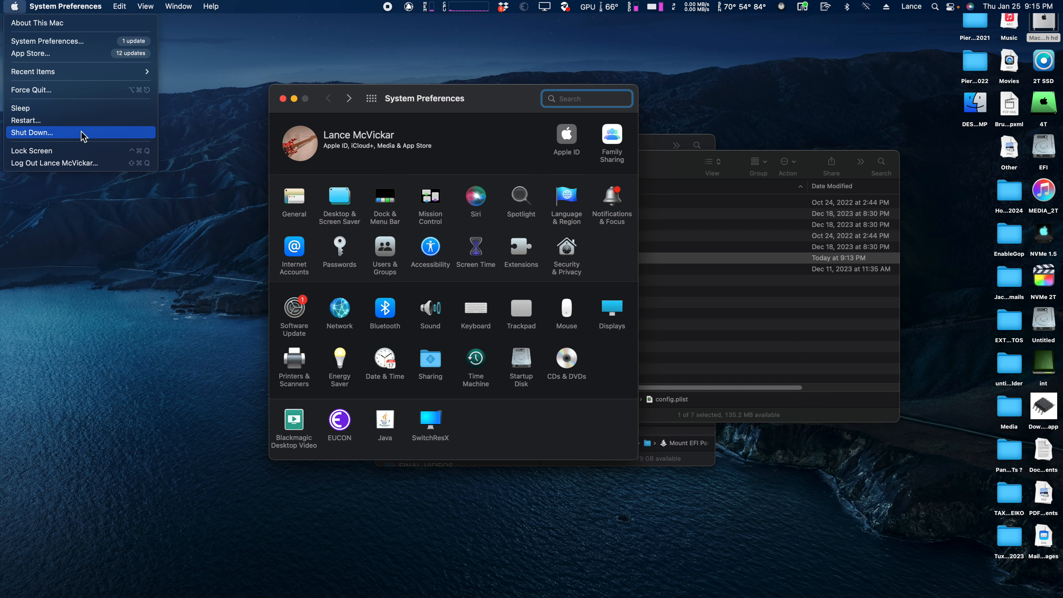
{"action": "left_click", "coordinate": [74, 119]}
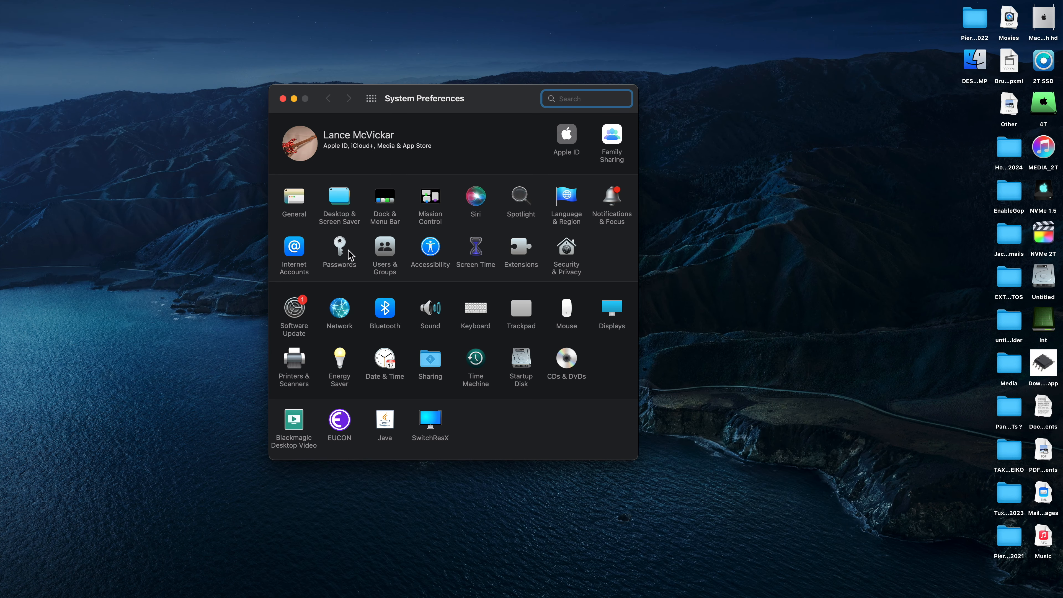
Install only the macOS Monterey 12.7.3 update, leaving out Safari, and accept the software license agreement
{"action": "left_click", "coordinate": [294, 310]}
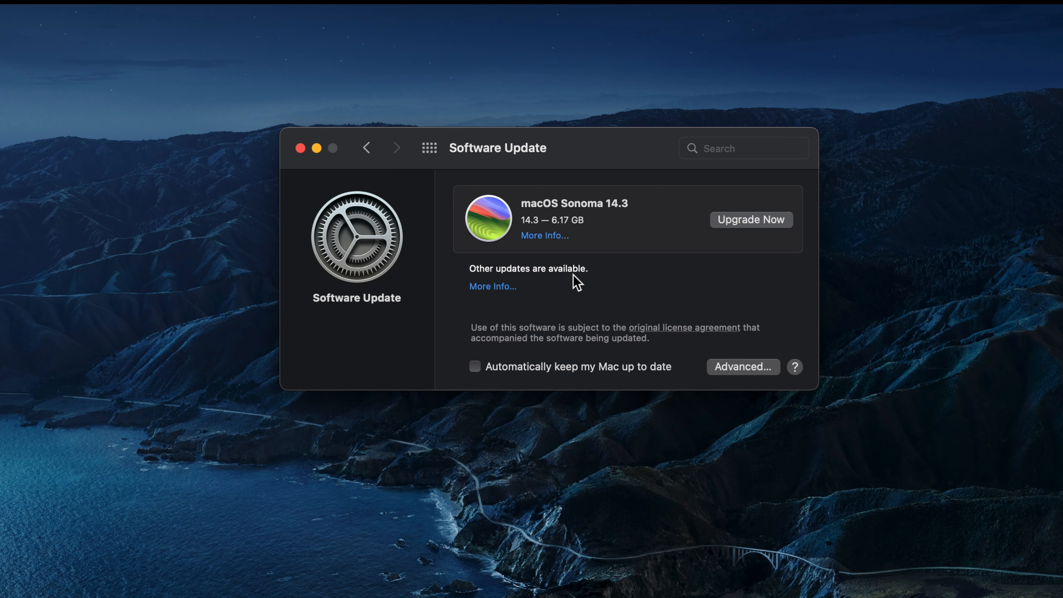
{"action": "left_click", "coordinate": [494, 288]}
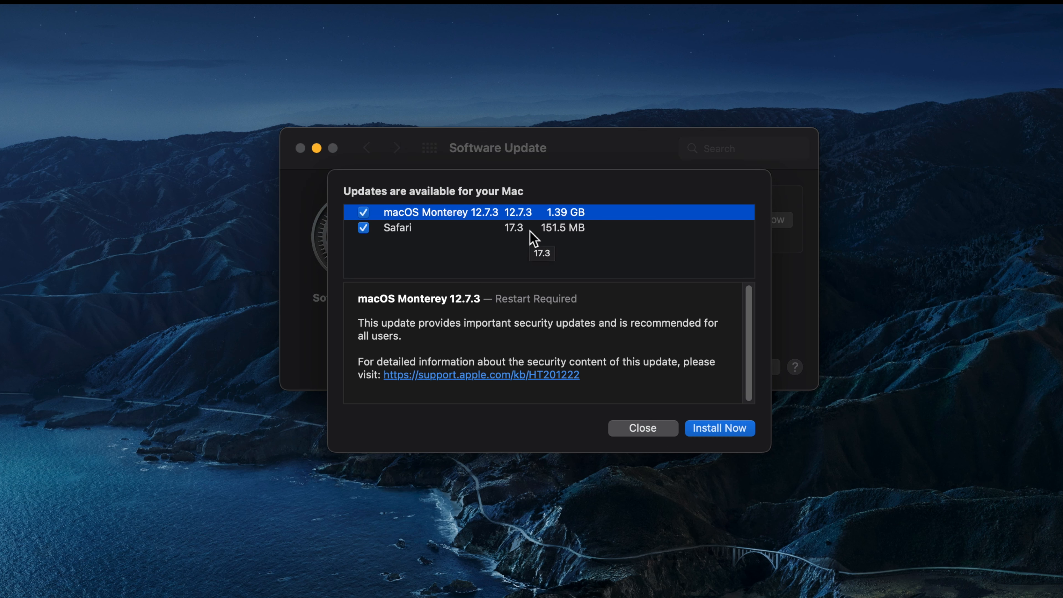
{"action": "left_click", "coordinate": [364, 228]}
{"action": "left_click", "coordinate": [712, 427]}
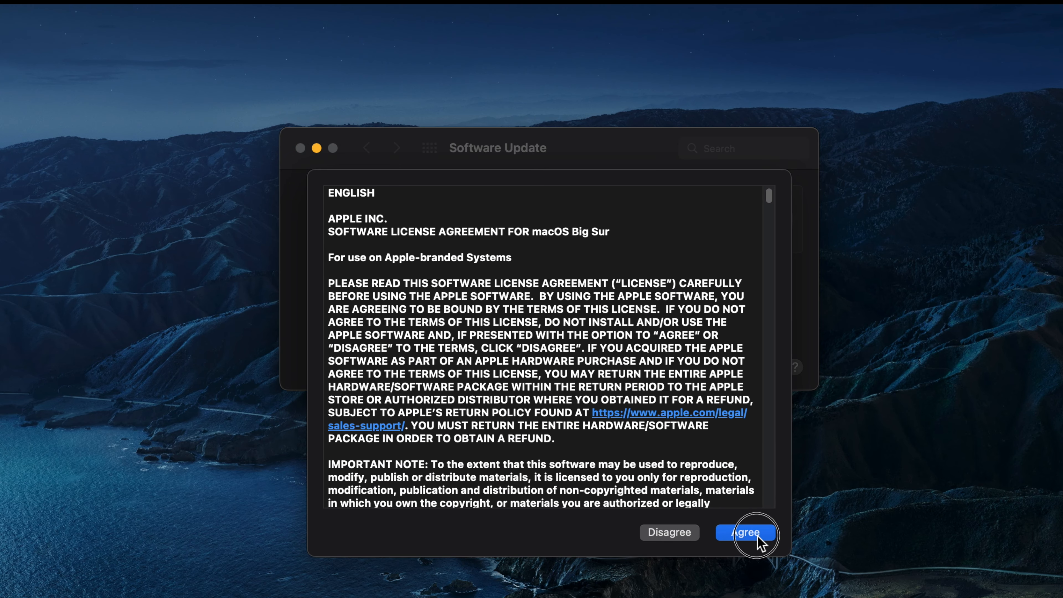
{"action": "left_click", "coordinate": [757, 538]}
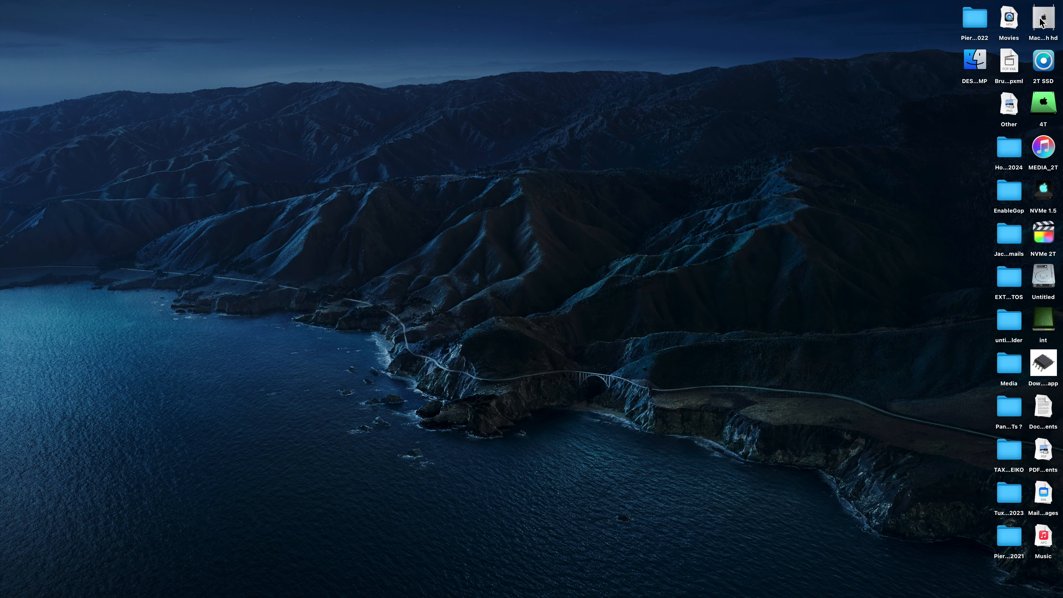
Launch Mount EFI Partition.app from the OpenCore 0.9.7 folder and authorize it with the account password
{"action": "double_click", "coordinate": [1042, 21]}
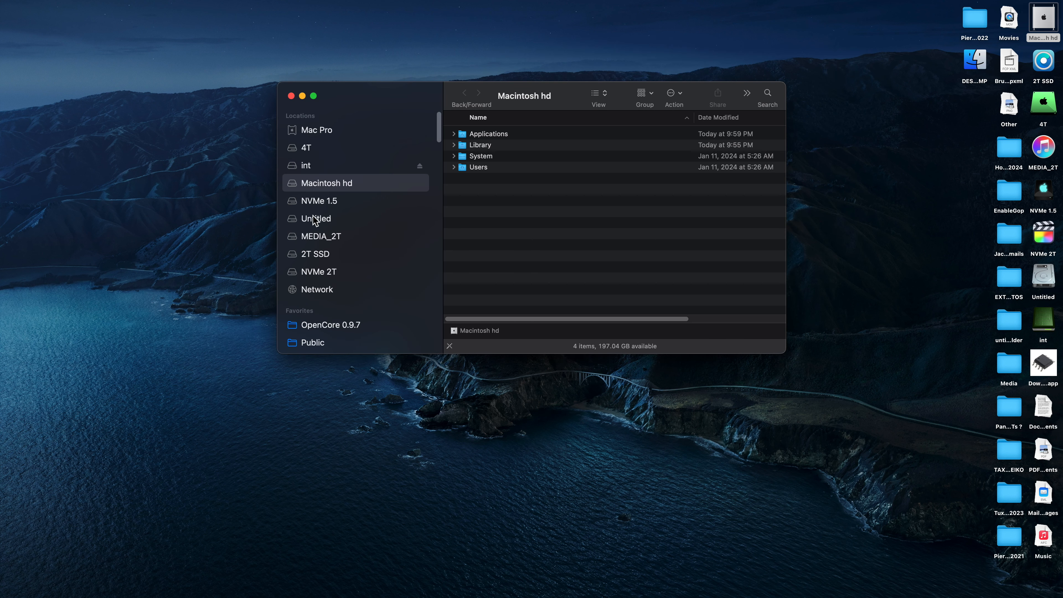
{"action": "left_click", "coordinate": [356, 328]}
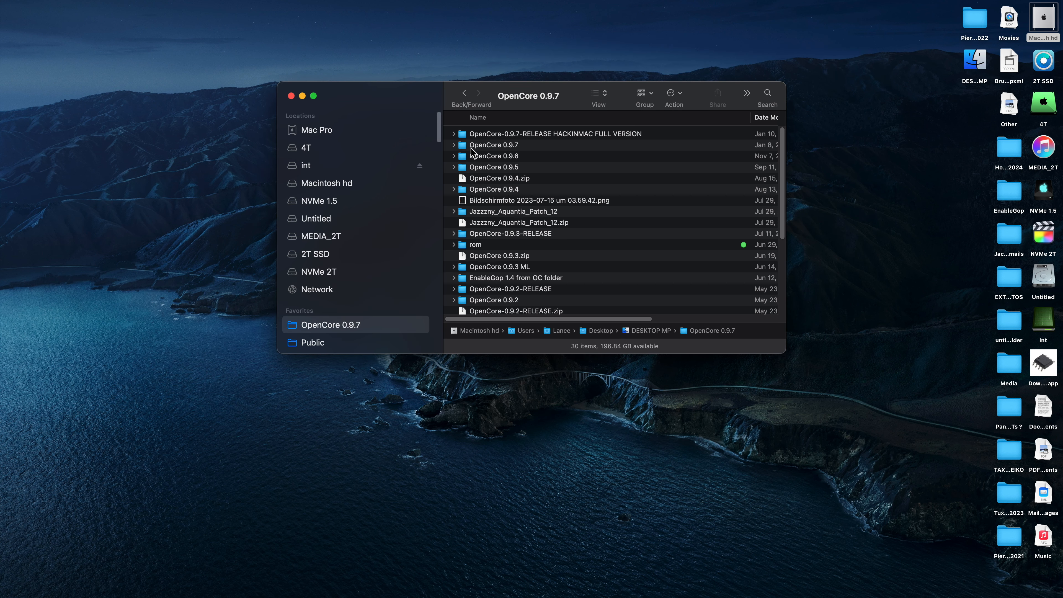
{"action": "double_click", "coordinate": [472, 145]}
{"action": "double_click", "coordinate": [464, 168]}
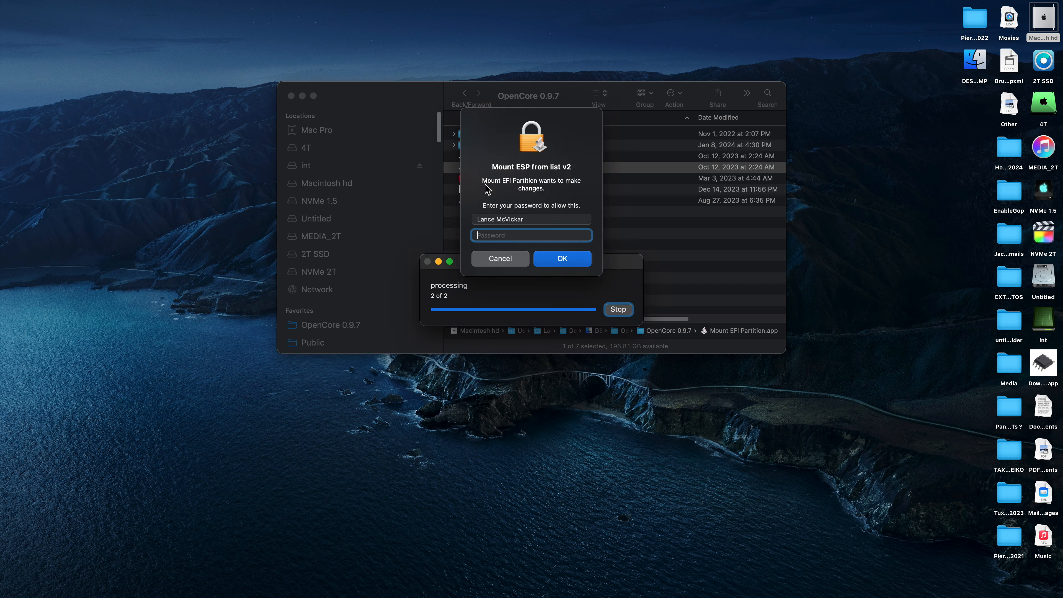
{"action": "type", "text": "•"}
{"action": "key", "text": "Return"}
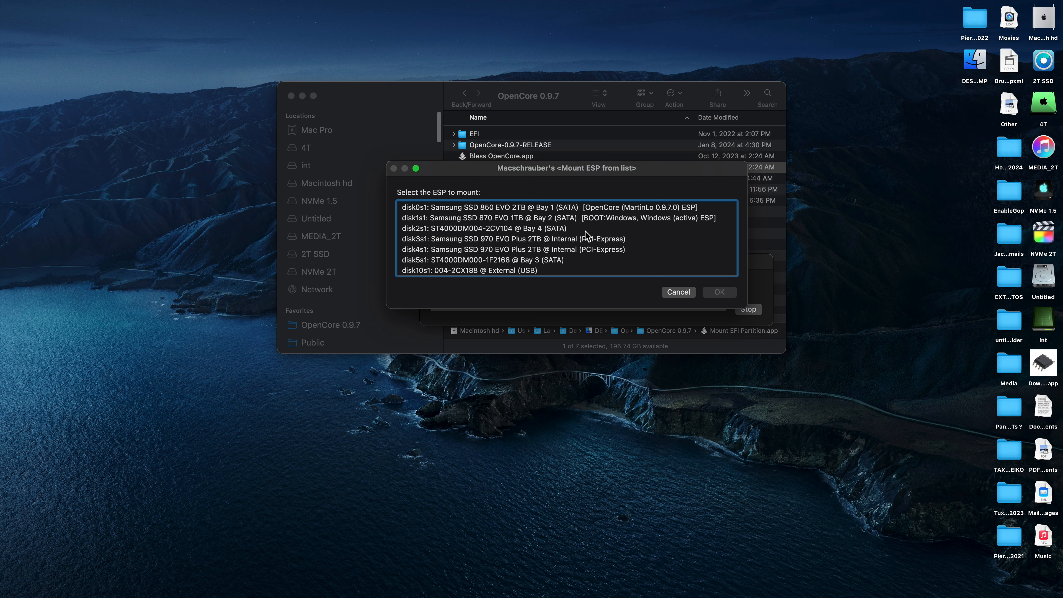
Mount the OpenCore ESP on disk0s1 (Samsung SSD 850 EVO 2TB) from the list
{"action": "scroll", "coordinate": [649, 251], "scroll_direction": "down", "scroll_amount": 1}
{"action": "scroll", "coordinate": [652, 257], "scroll_direction": "up", "scroll_amount": 1}
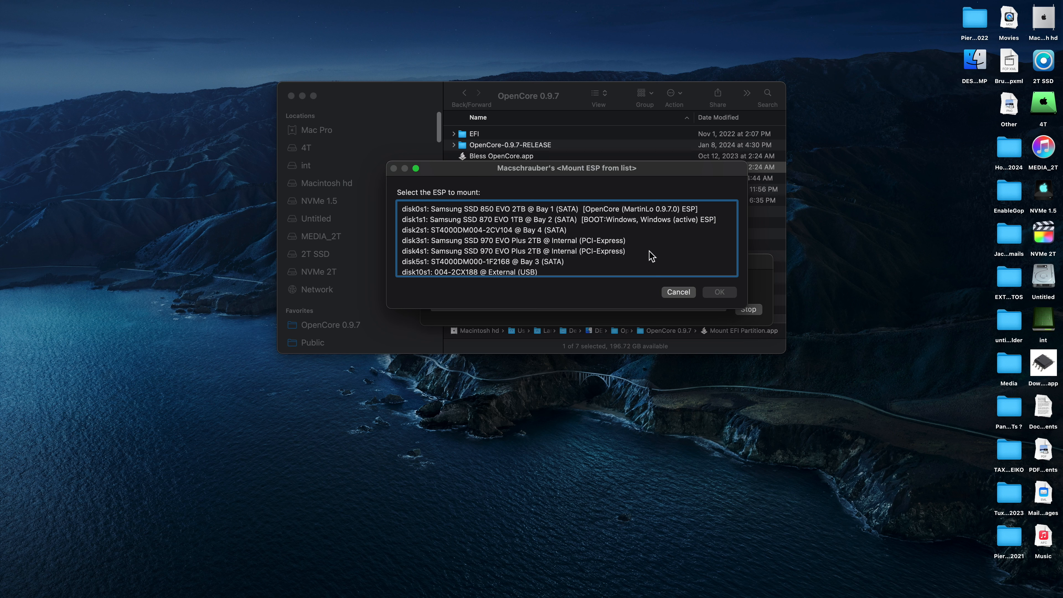
{"action": "scroll", "coordinate": [651, 257], "scroll_direction": "down", "scroll_amount": 1}
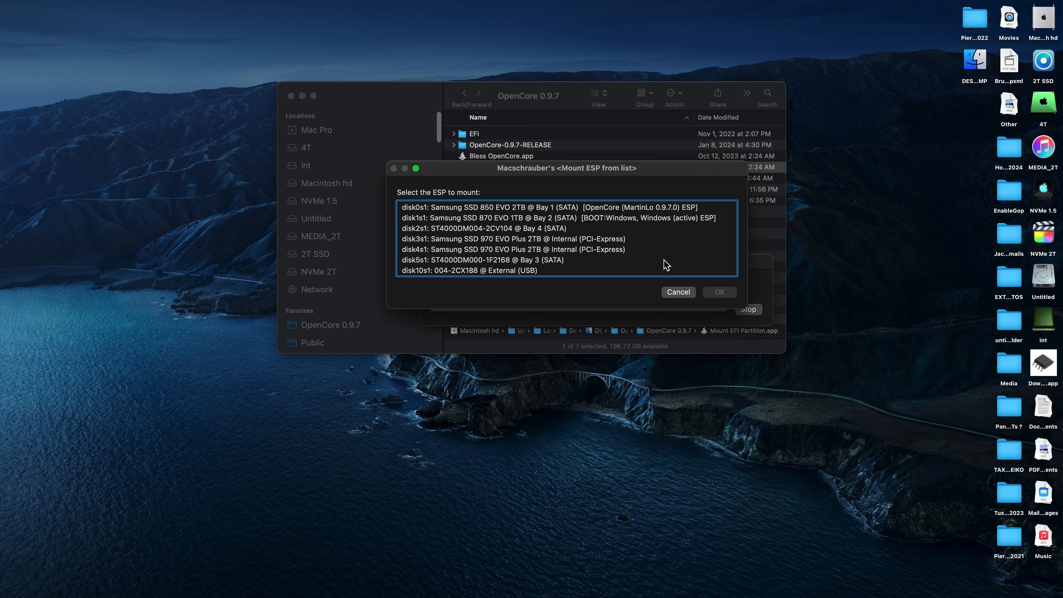
{"action": "left_click", "coordinate": [666, 207]}
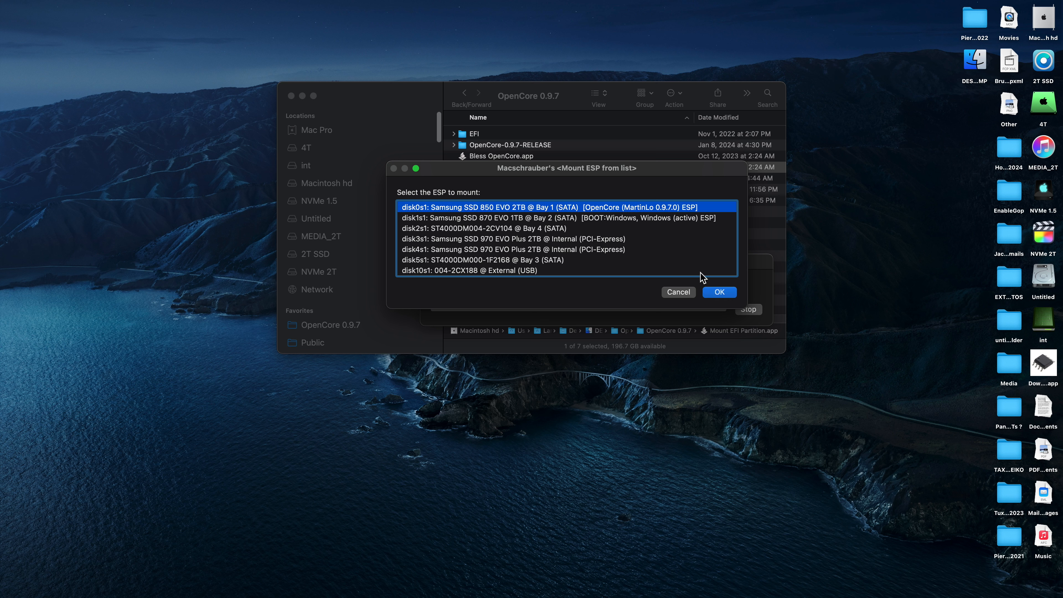
{"action": "left_click", "coordinate": [716, 293]}
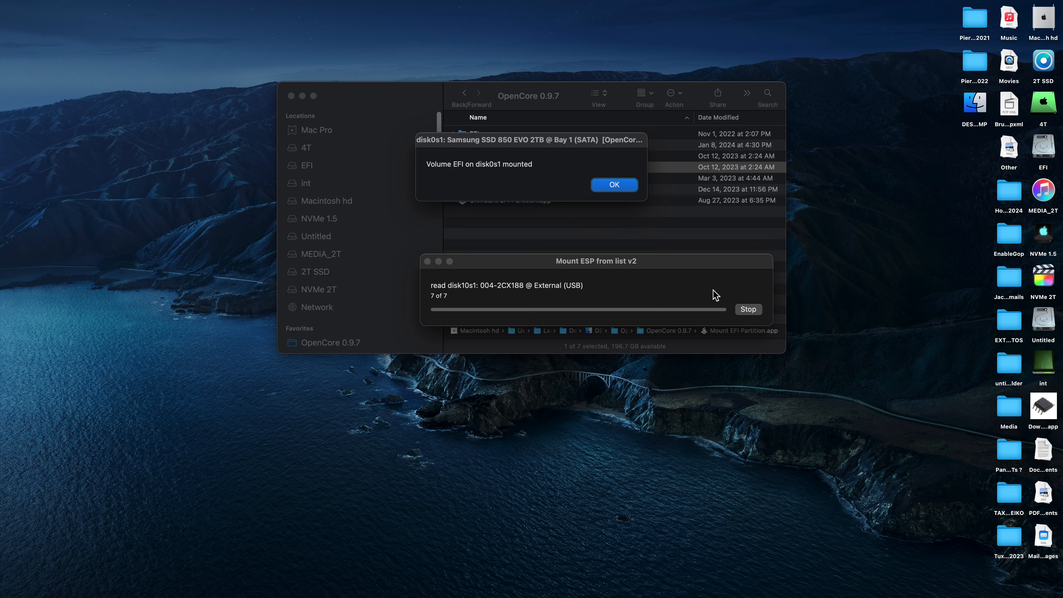
{"action": "left_click", "coordinate": [614, 185]}
Open the EFI/OC folder on the mounted EFI volume, reposition its window, and select config.plist
{"action": "left_click_drag", "start_coordinate": [422, 107], "coordinate": [695, 214]}
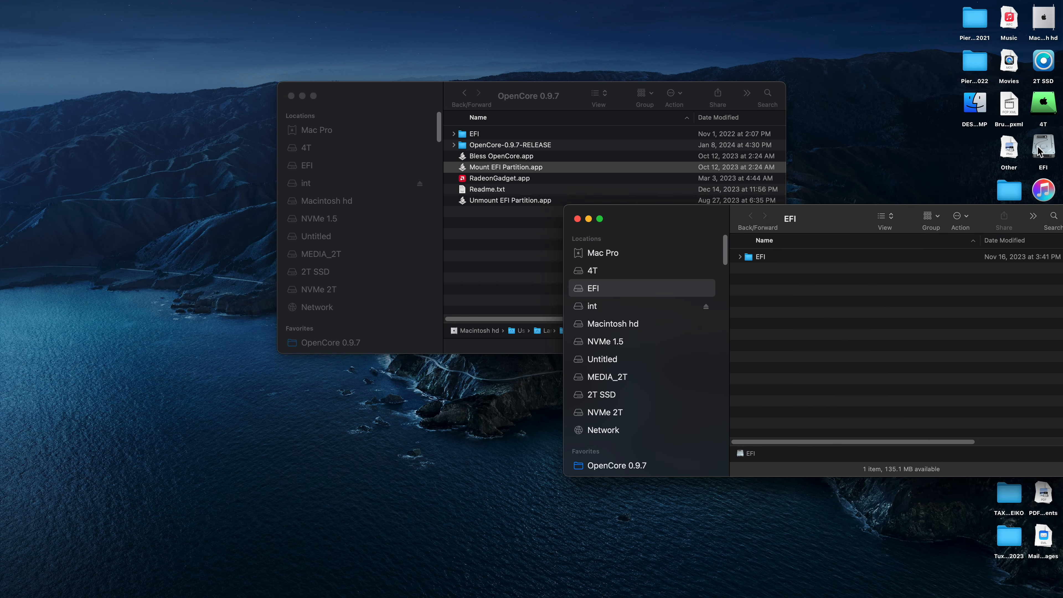
{"action": "left_click", "coordinate": [758, 261]}
{"action": "double_click", "coordinate": [759, 260]}
{"action": "left_click_drag", "start_coordinate": [686, 235], "coordinate": [634, 268]}
{"action": "double_click", "coordinate": [736, 305]}
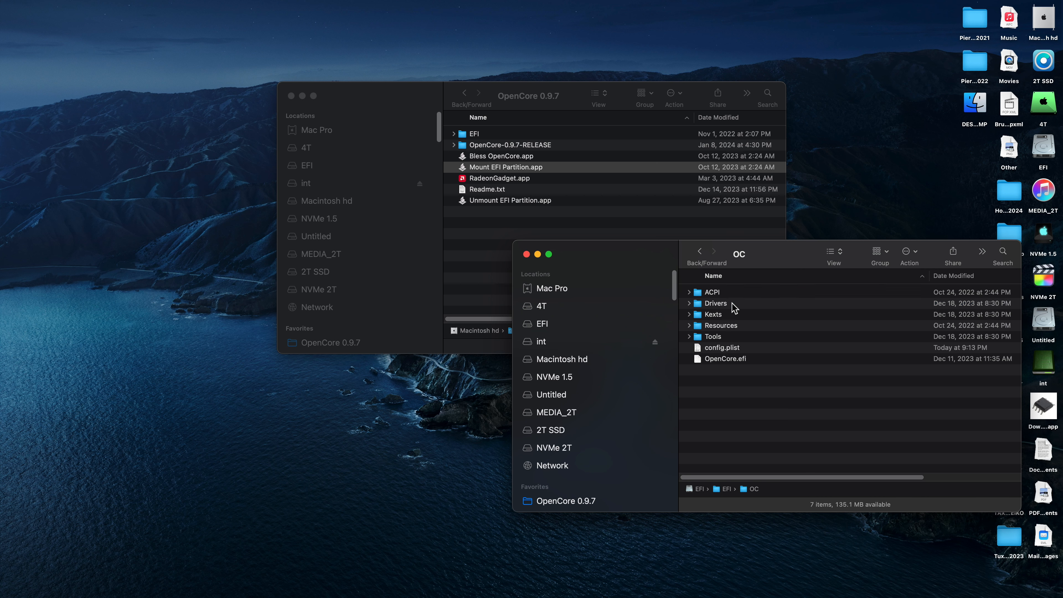
{"action": "right_click", "coordinate": [645, 243]}
{"action": "left_click", "coordinate": [647, 246]}
{"action": "left_click_drag", "start_coordinate": [635, 254], "coordinate": [630, 199]}
{"action": "left_click", "coordinate": [729, 296]}
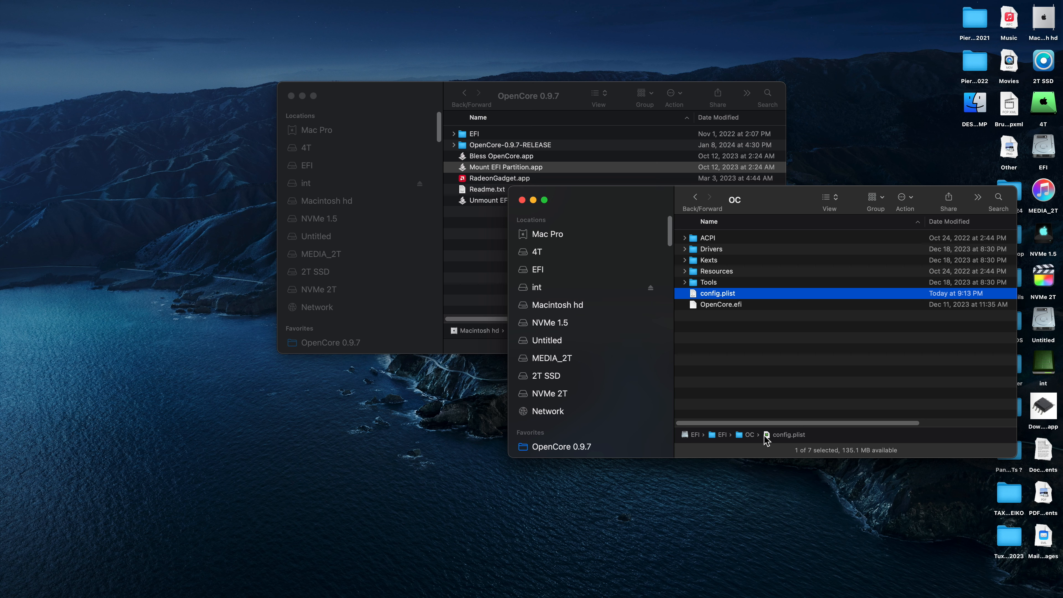
Move the other Finder window aside and show the favorite OpenCore 0.9.7 folder in it
{"action": "left_click", "coordinate": [440, 99]}
{"action": "left_click_drag", "start_coordinate": [422, 88], "coordinate": [394, 86]}
{"action": "left_click", "coordinate": [308, 122]}
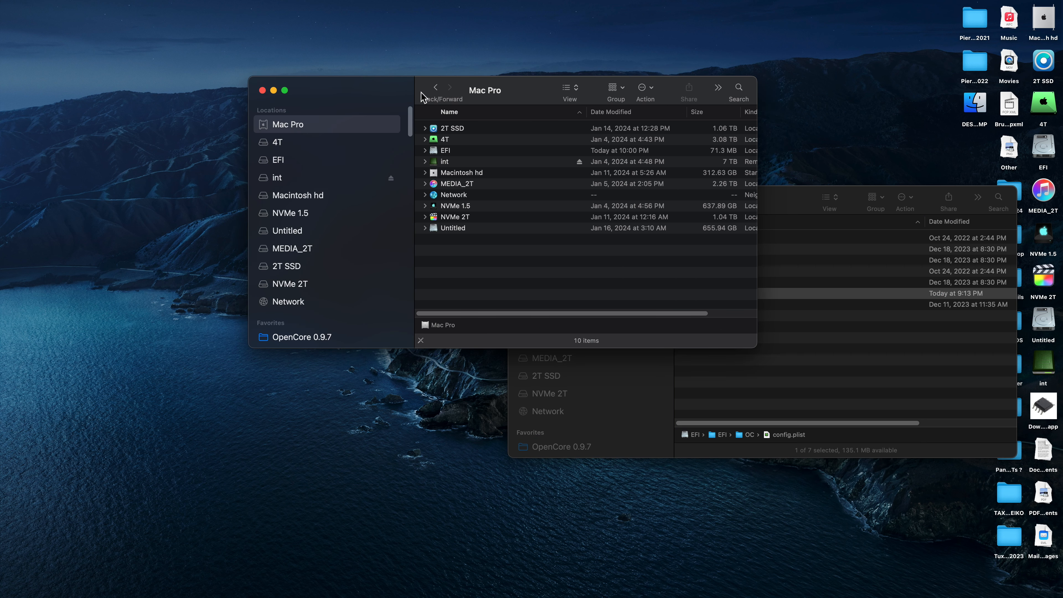
{"action": "left_click", "coordinate": [304, 336]}
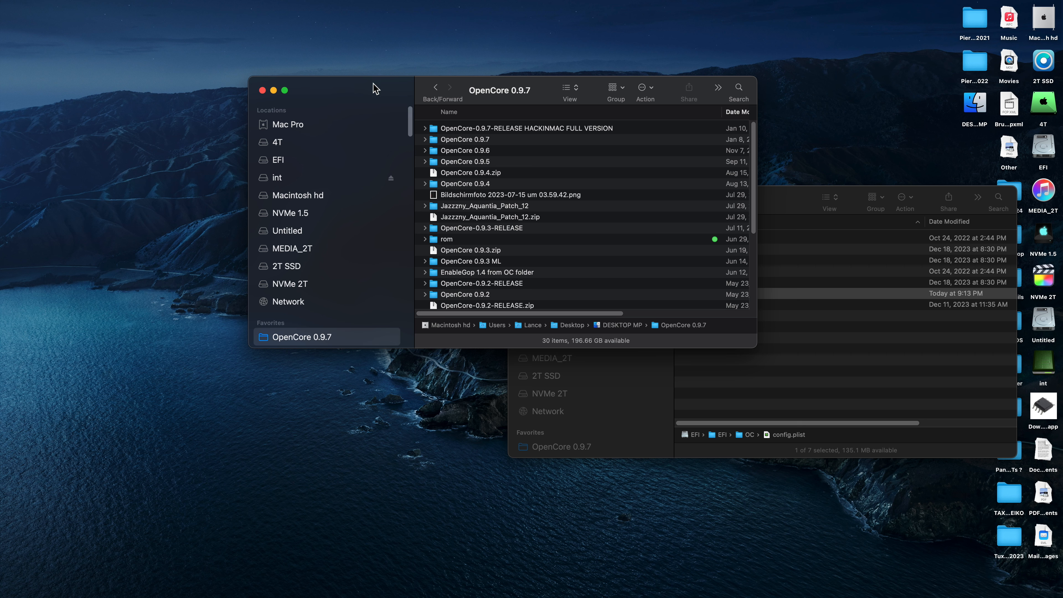
Arrange both Finder windows side by side and open the EFI/OC folder inside the downloaded OpenCore 0.9.7 folder
{"action": "left_click_drag", "start_coordinate": [372, 89], "coordinate": [167, 114]}
{"action": "left_click", "coordinate": [605, 204]}
{"action": "left_click_drag", "start_coordinate": [605, 204], "coordinate": [606, 138]}
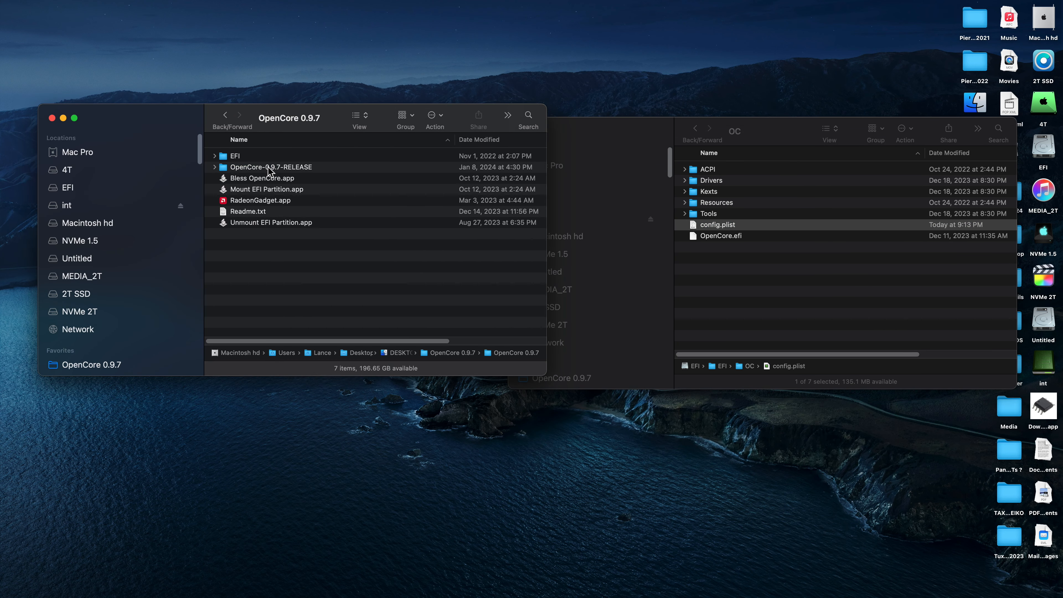
{"action": "double_click", "coordinate": [233, 156]}
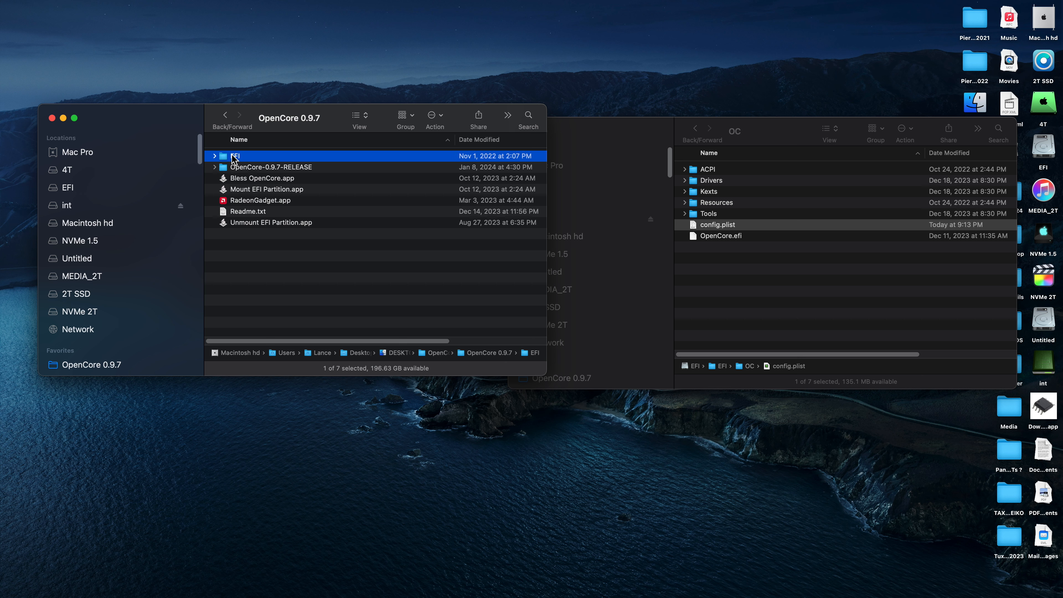
{"action": "double_click", "coordinate": [235, 167]}
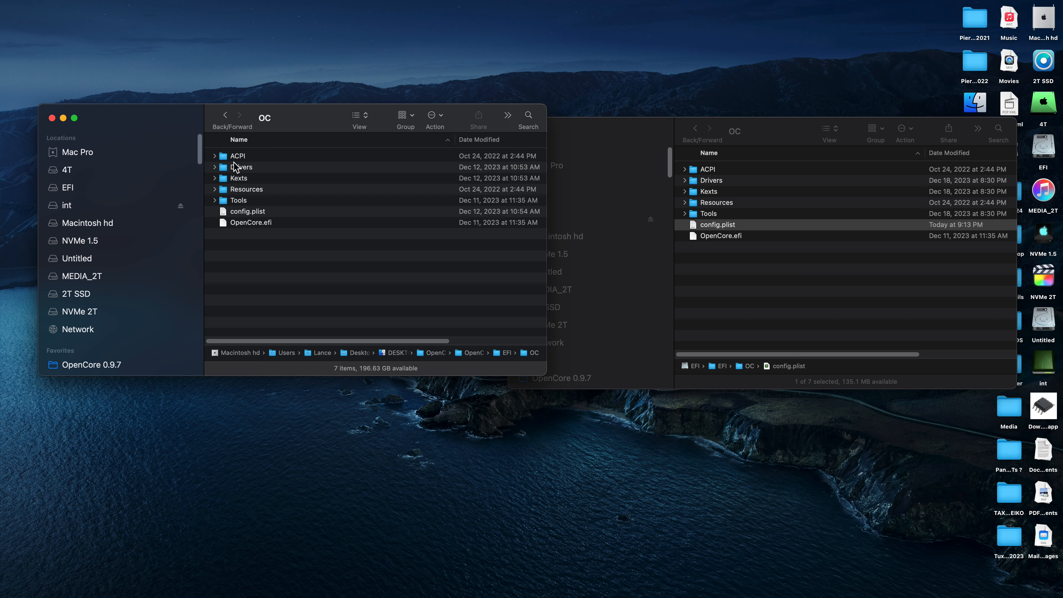
Copy config.plist from the downloaded EFI/OC folder into the mounted EFI volume's OC folder, replacing the newer file there
{"action": "left_click_drag", "start_coordinate": [225, 213], "coordinate": [822, 302]}
{"action": "left_click_drag", "start_coordinate": [0, 250], "coordinate": [558, 260]}
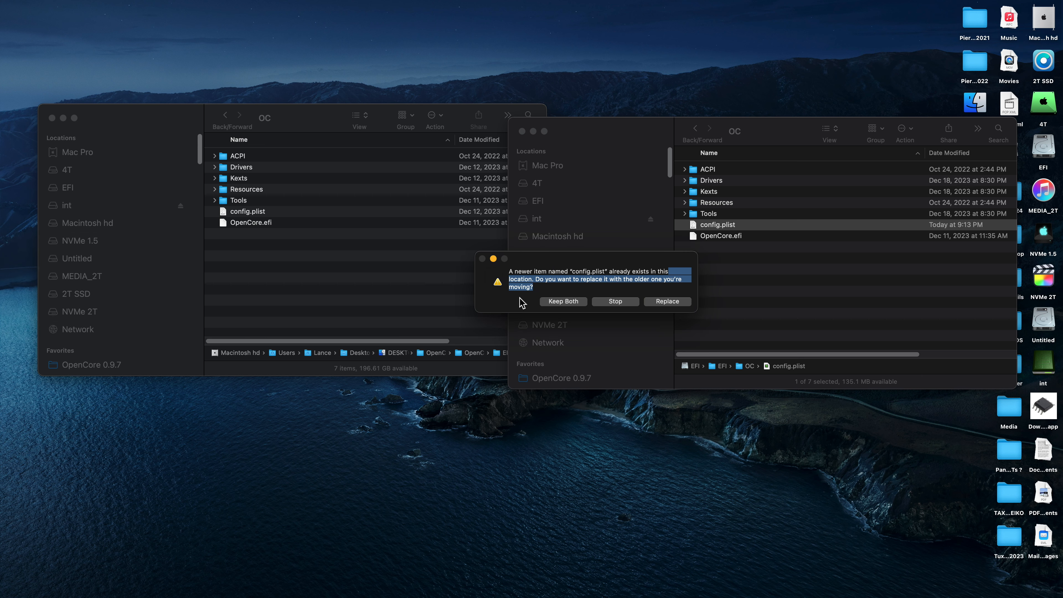
{"action": "left_click", "coordinate": [532, 288]}
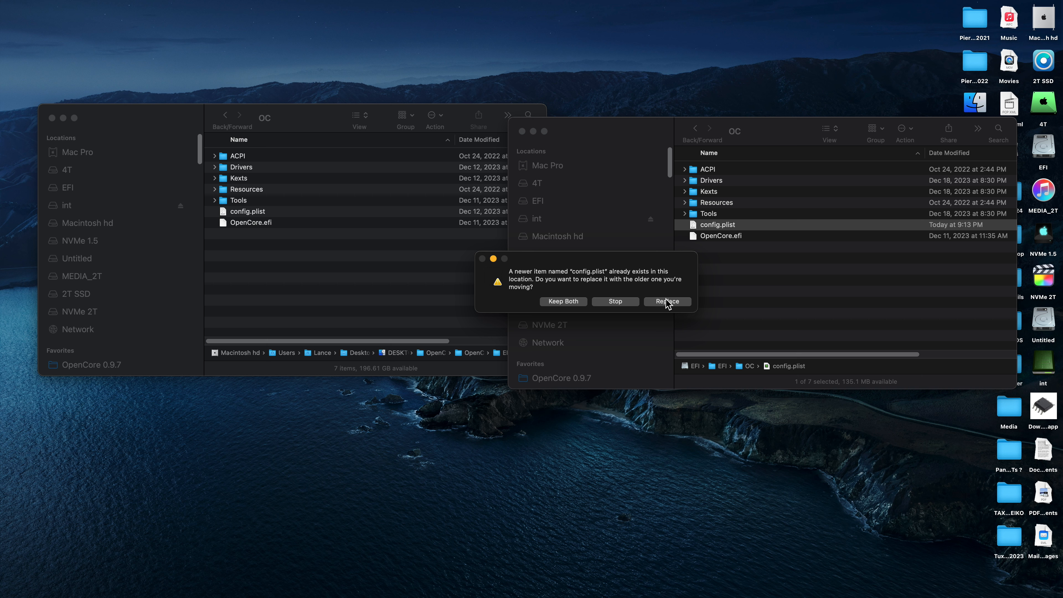
{"action": "left_click_drag", "start_coordinate": [609, 261], "coordinate": [600, 206]}
{"action": "left_click", "coordinate": [664, 245]}
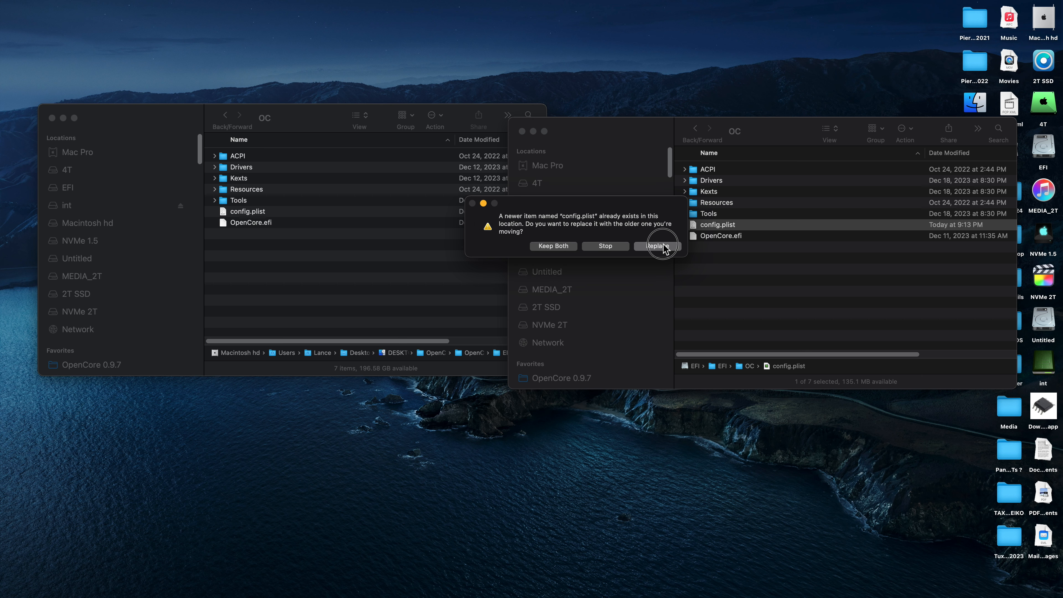
{"action": "left_click", "coordinate": [664, 247]}
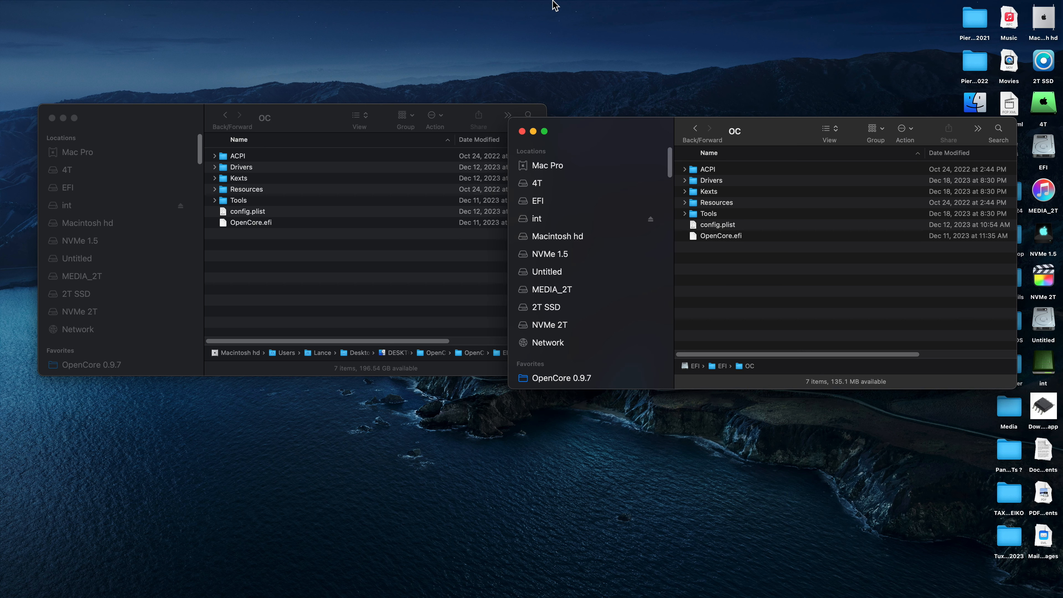
Start restarting the Mac with the replaced config.plist in the mounted EFI volume's OC folder
{"action": "mouse_move", "coordinate": [553, 1]}
{"action": "left_click", "coordinate": [14, 5]}
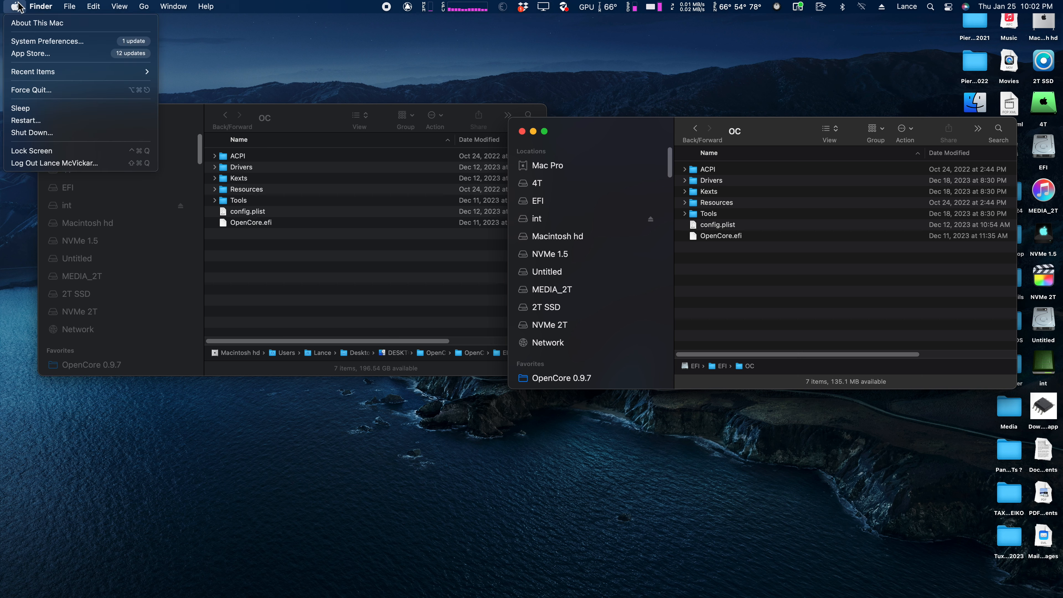
{"action": "left_click", "coordinate": [82, 121]}
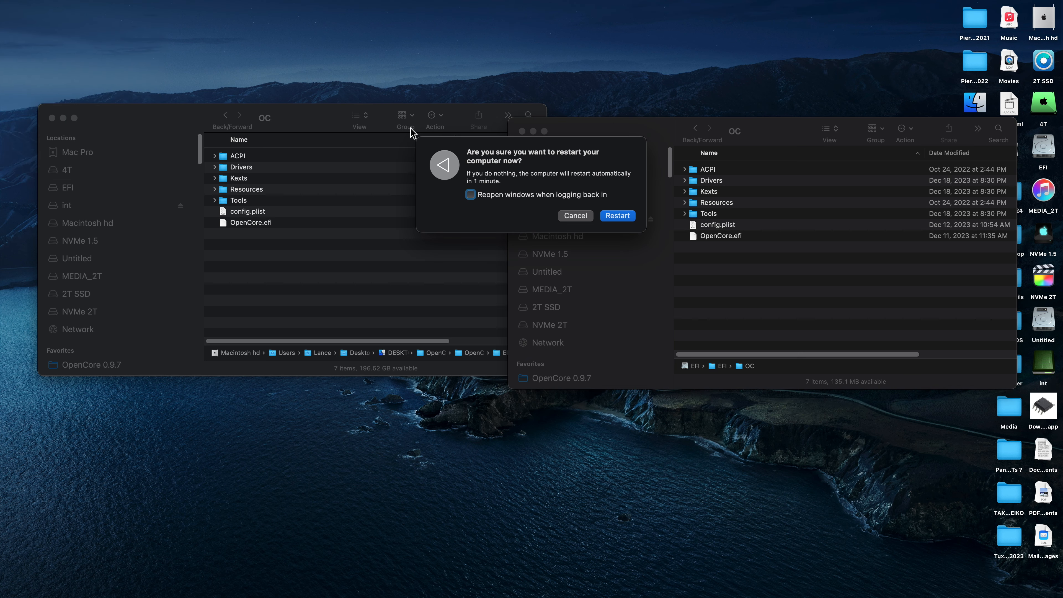